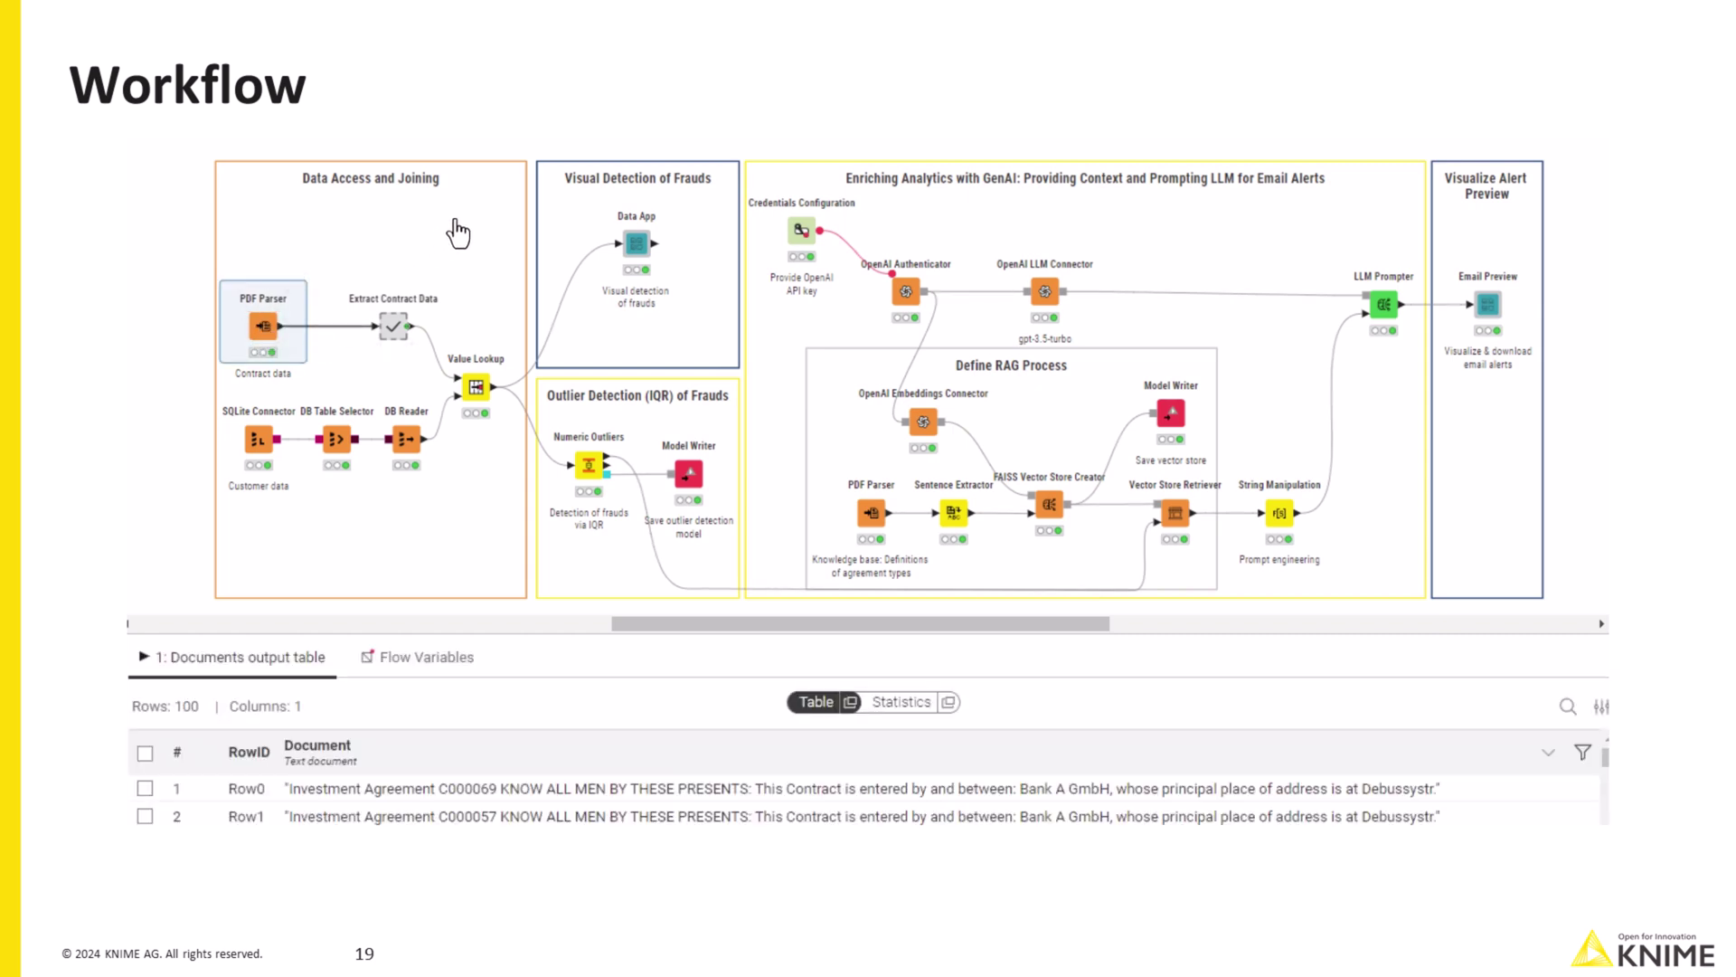
Inspect the extracted contracts and customer database, then the 100-row, seven-column Value Lookup join
left_click(393, 322)
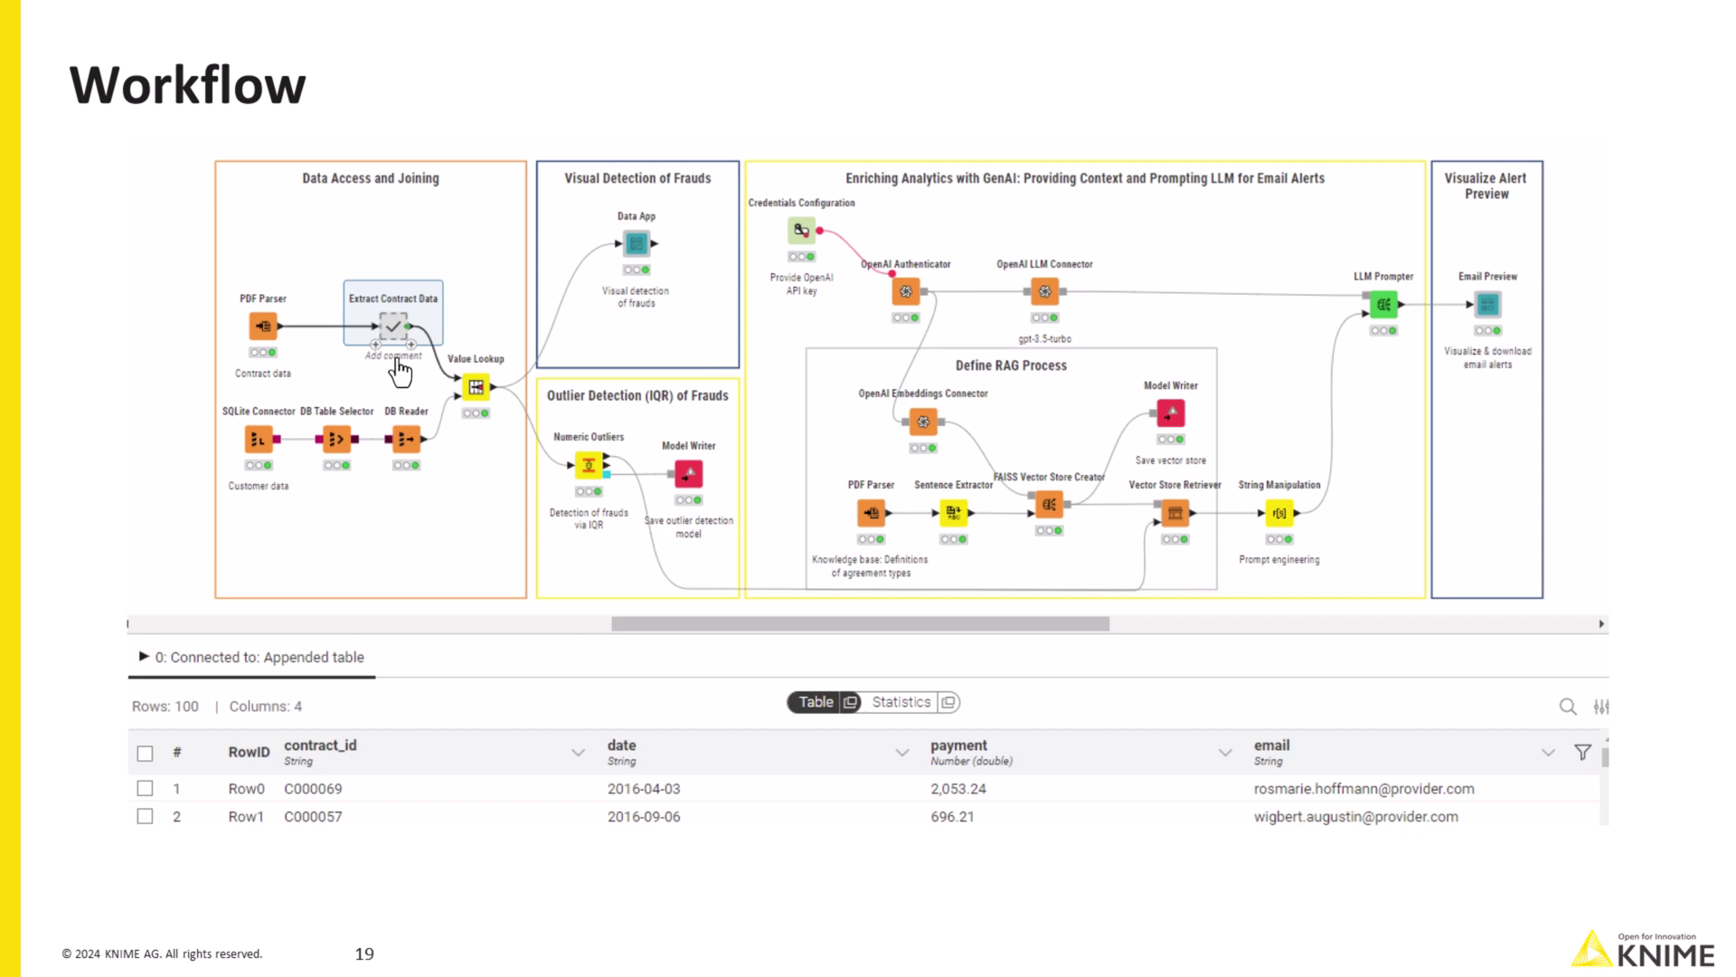
left_click(258, 439)
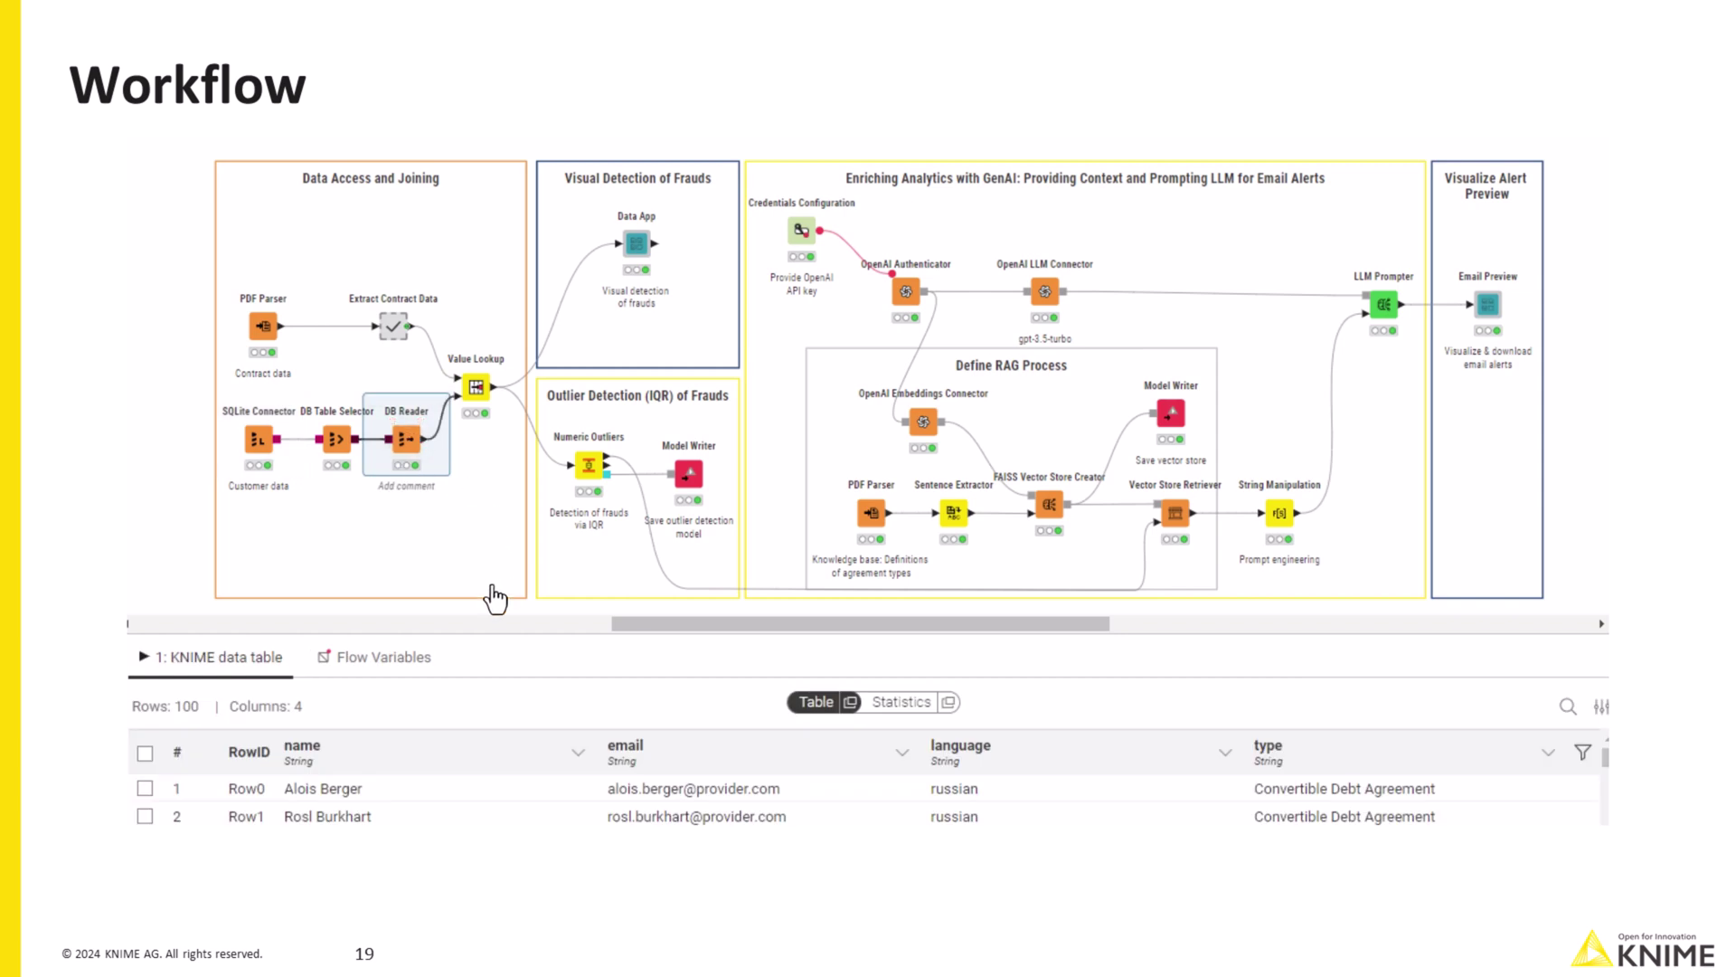
scroll(491, 815, "down", 2)
scroll(494, 816, "down", 3)
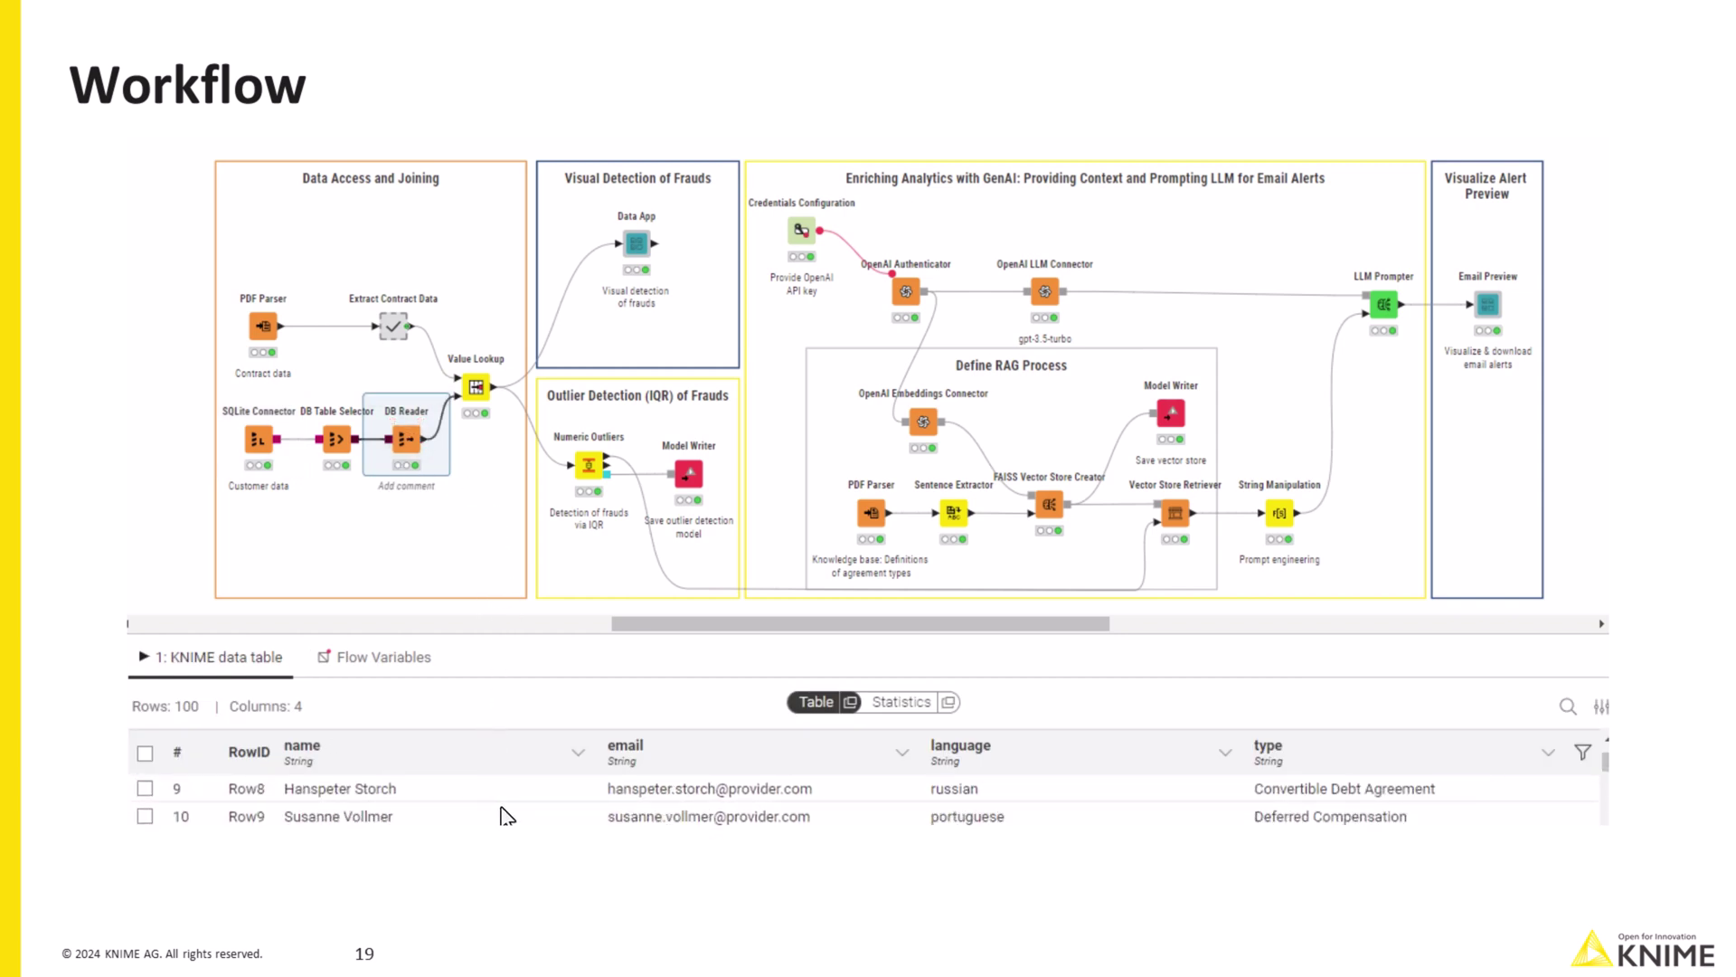
left_click(476, 389)
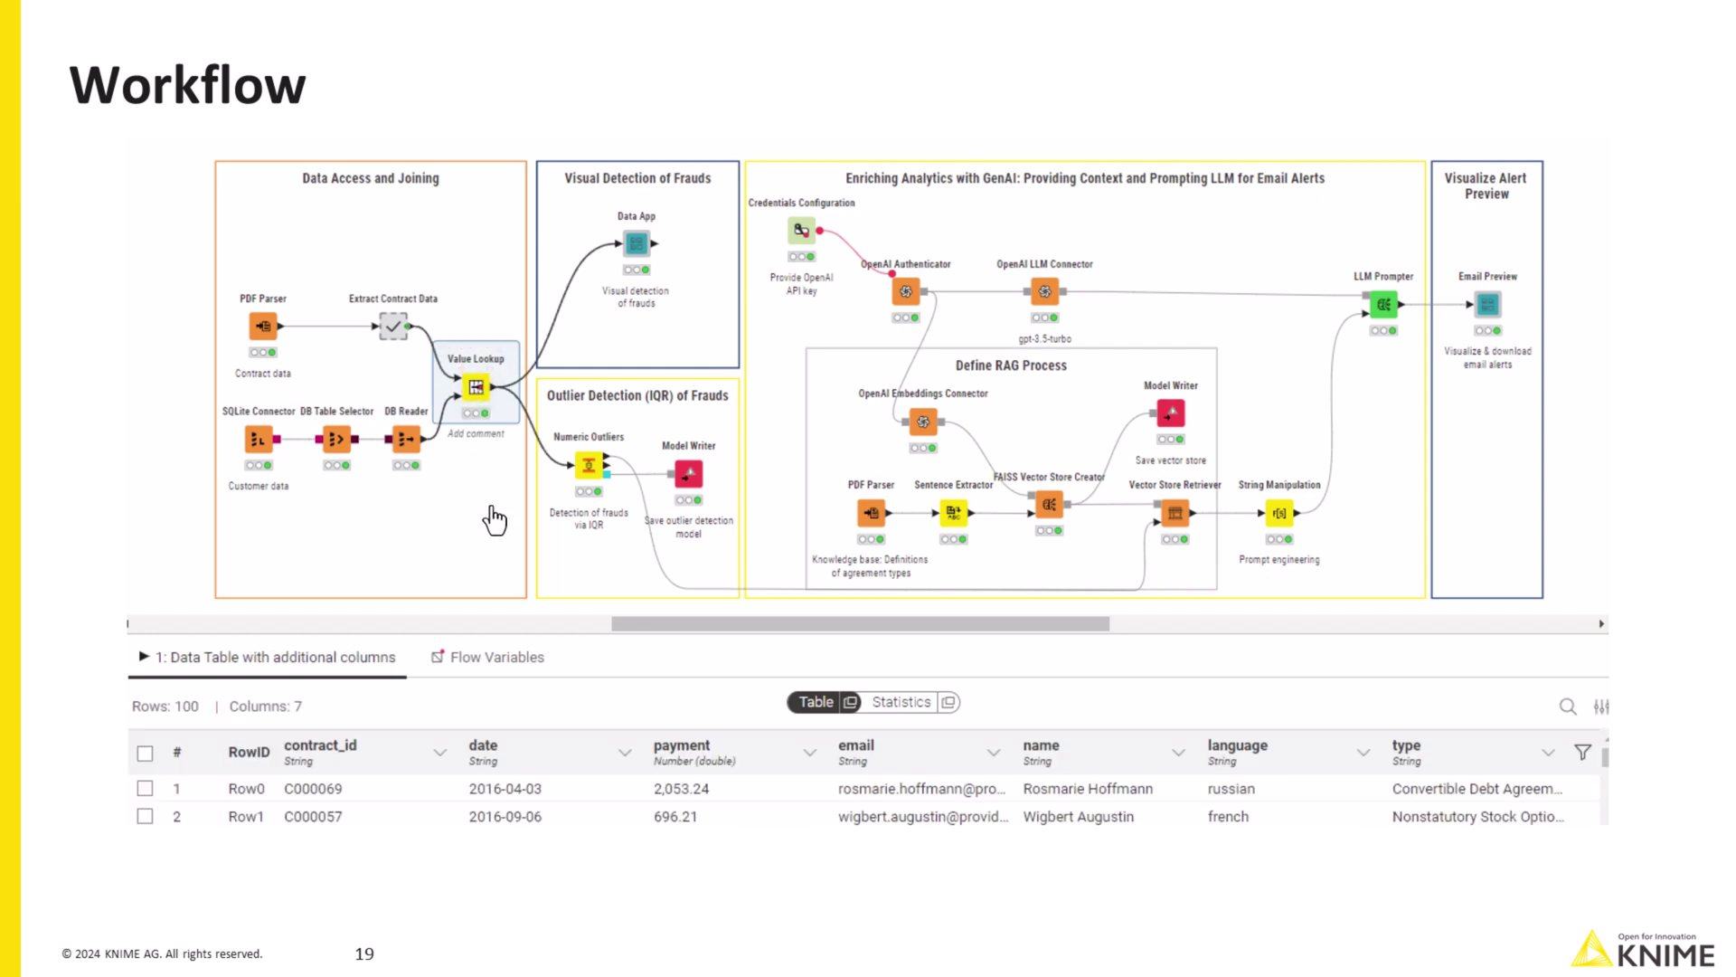
Preview the fraud visualisation dashboard, then view the Numeric Outliers detection results
left_click(636, 244)
key("F10")
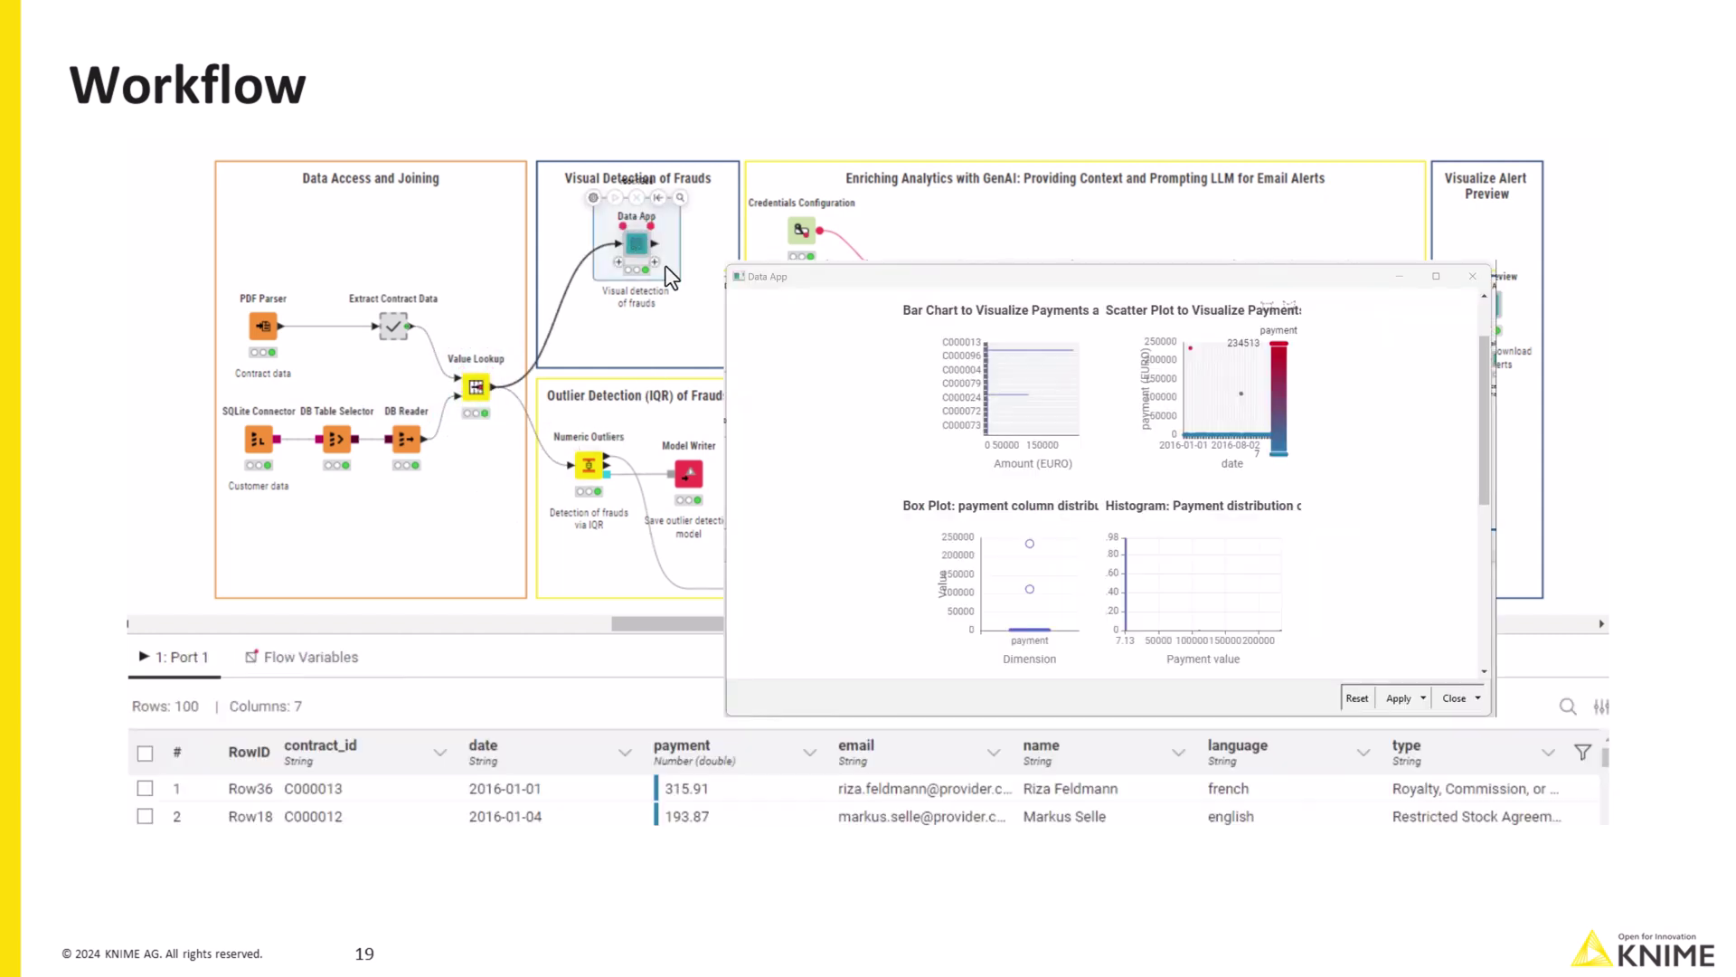
scroll(1112, 448, "down", 2)
key("Escape")
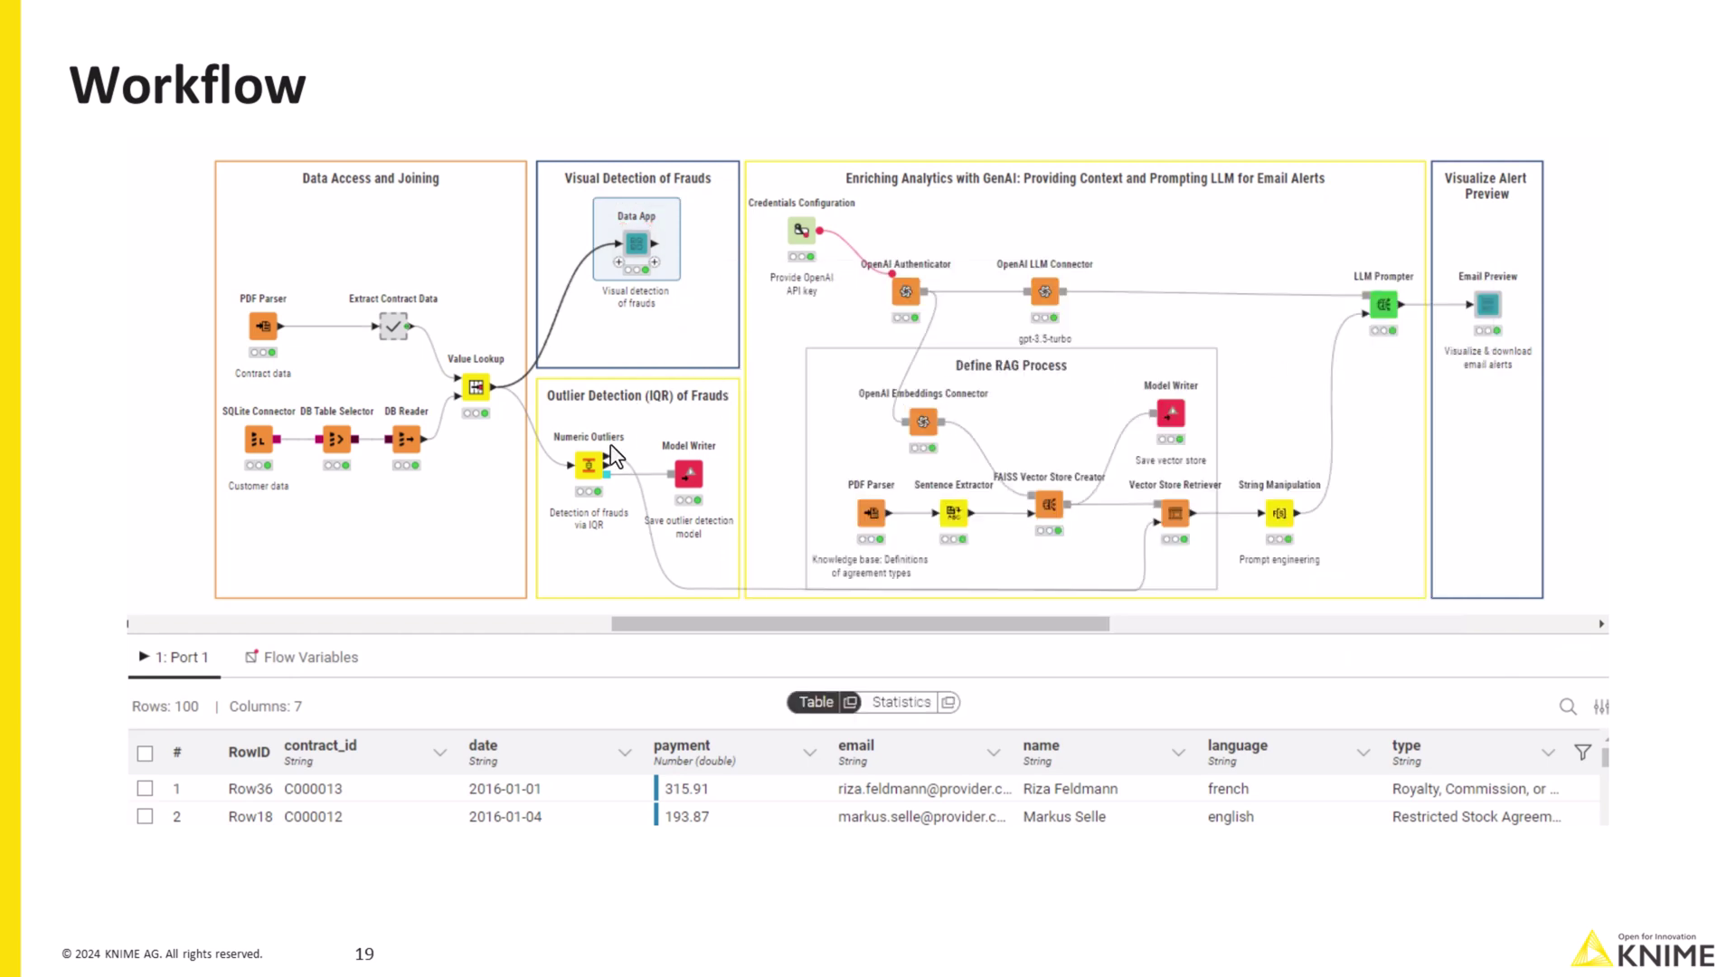
left_click(591, 467)
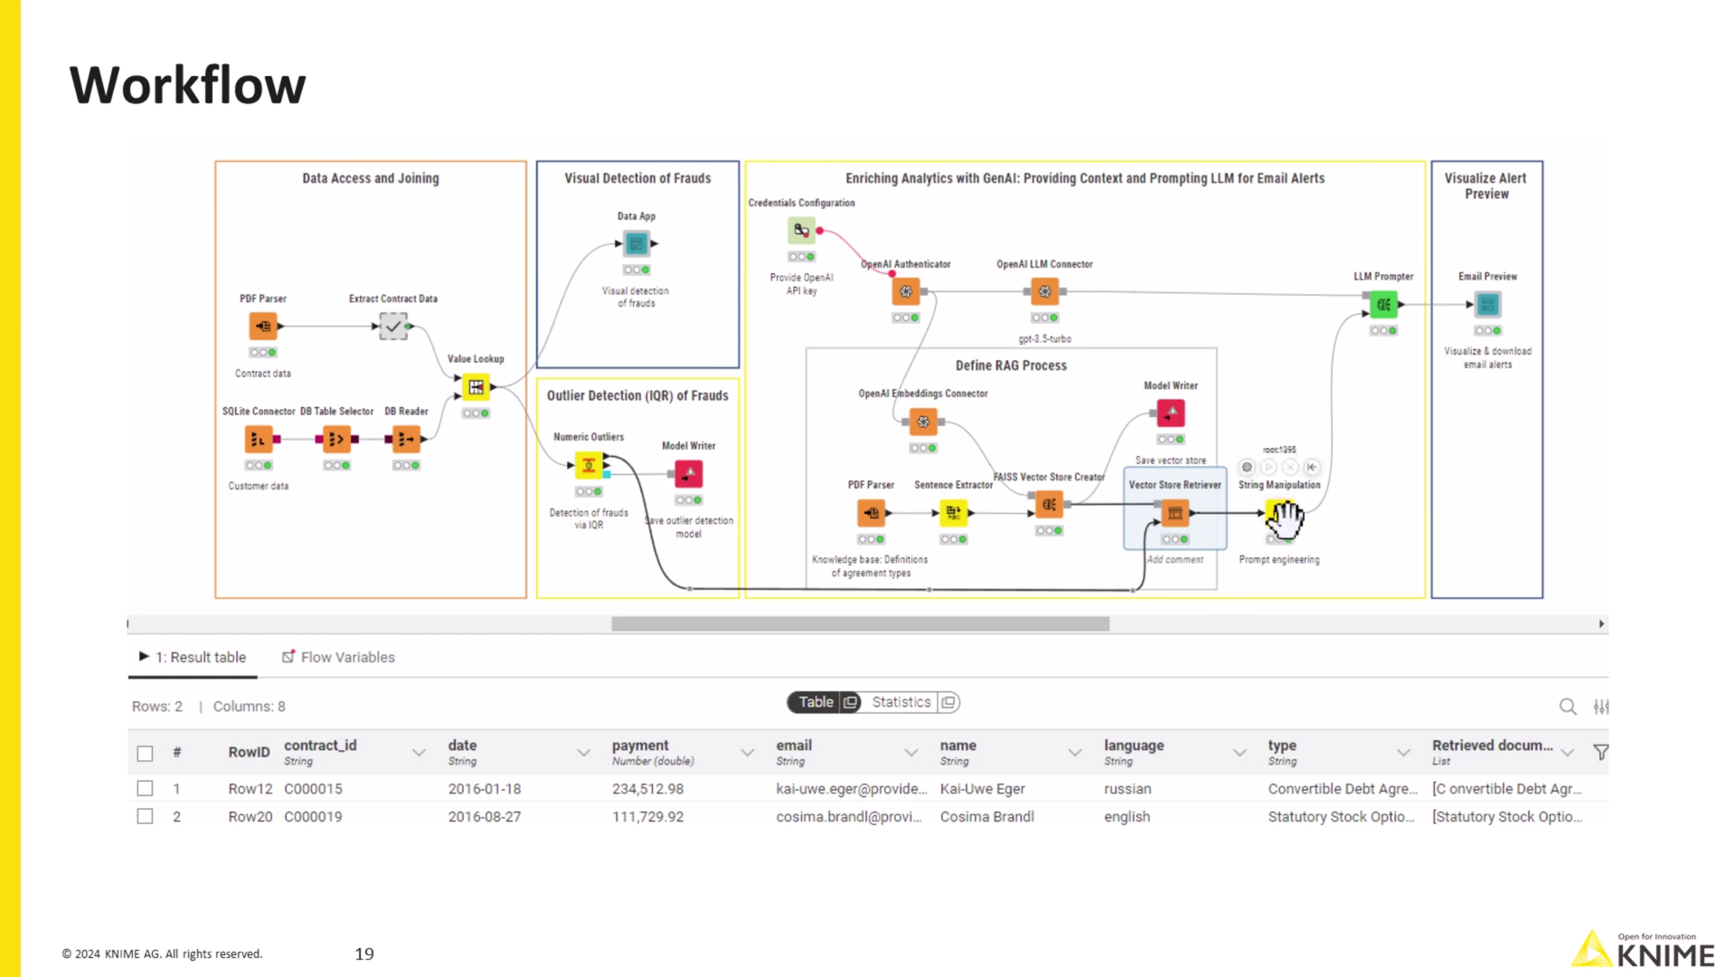
View the new 'prompt' column and step through the String Manipulation email prompt expression
left_click(1279, 511)
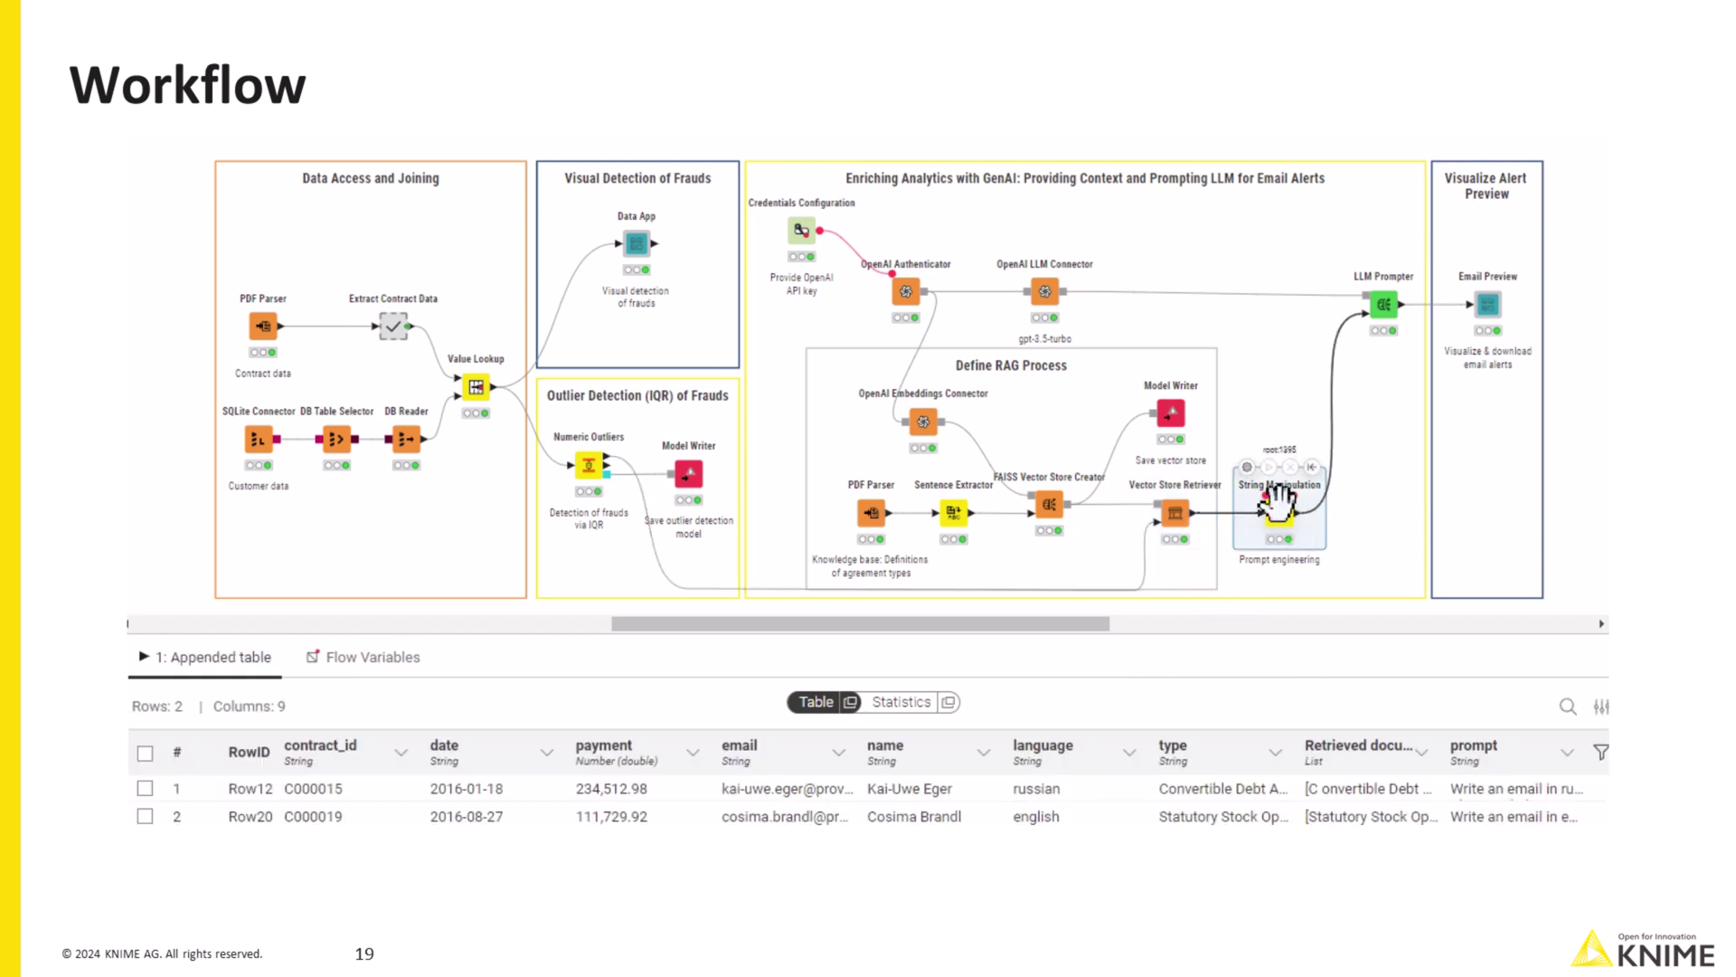
double_click(1279, 502)
scroll(936, 565, "up", 2)
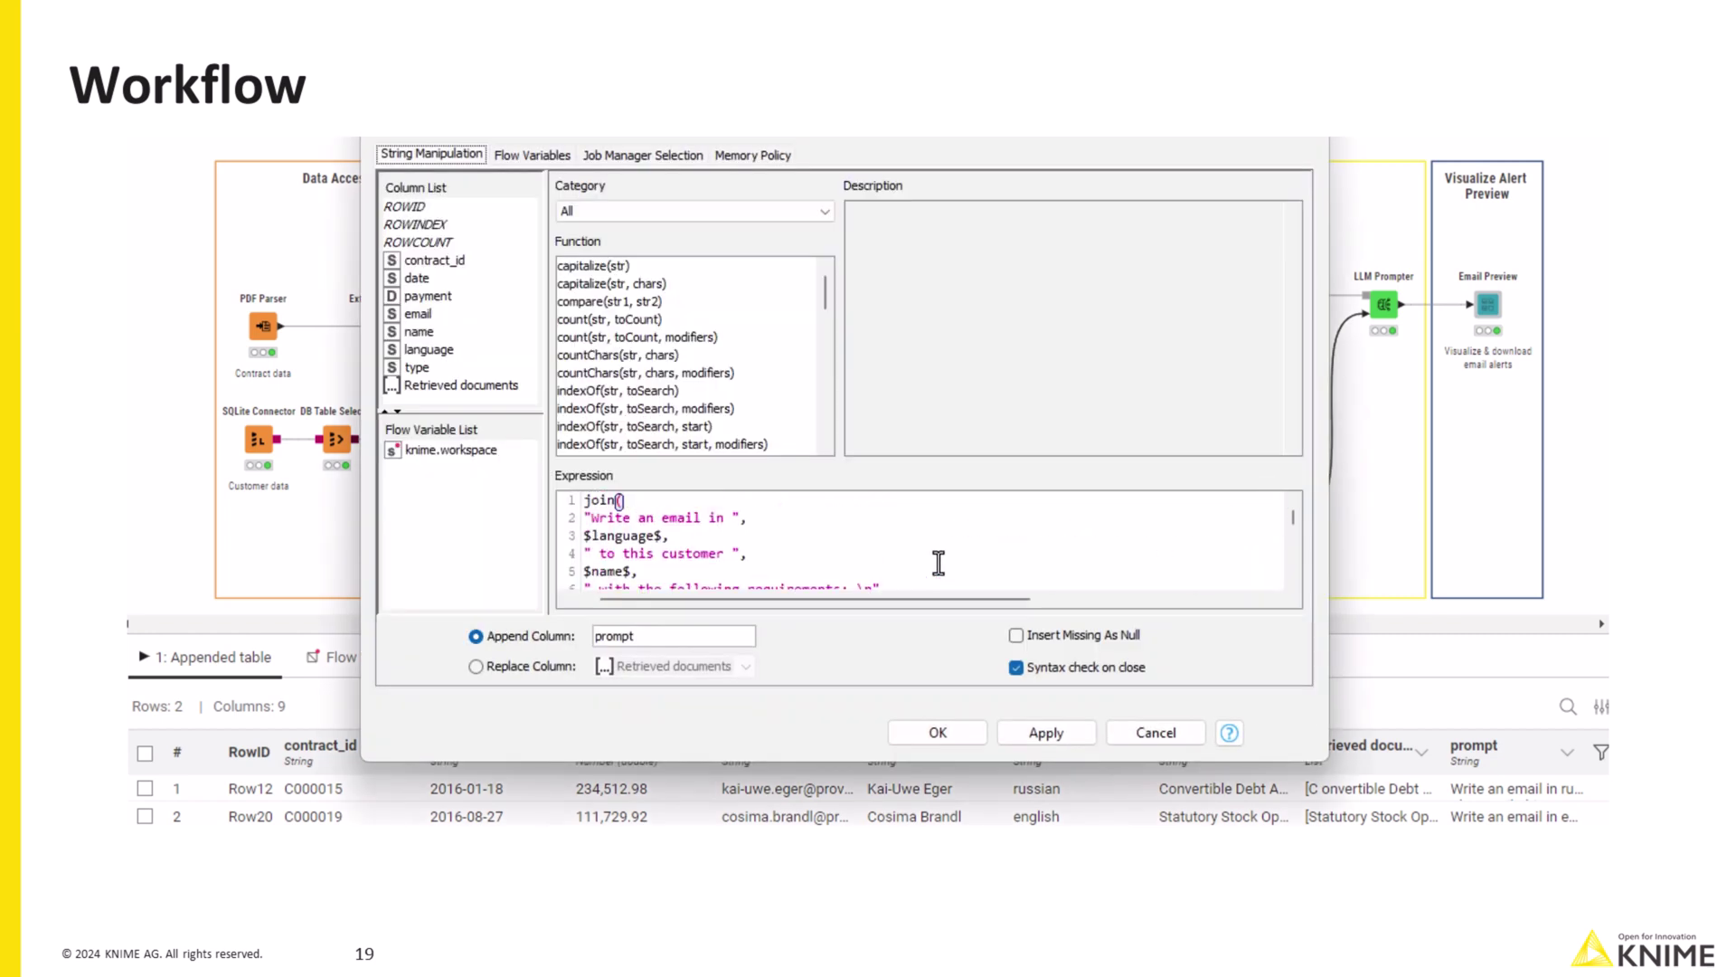
key("Down")
key("Down")
key("Down")
key("Down")
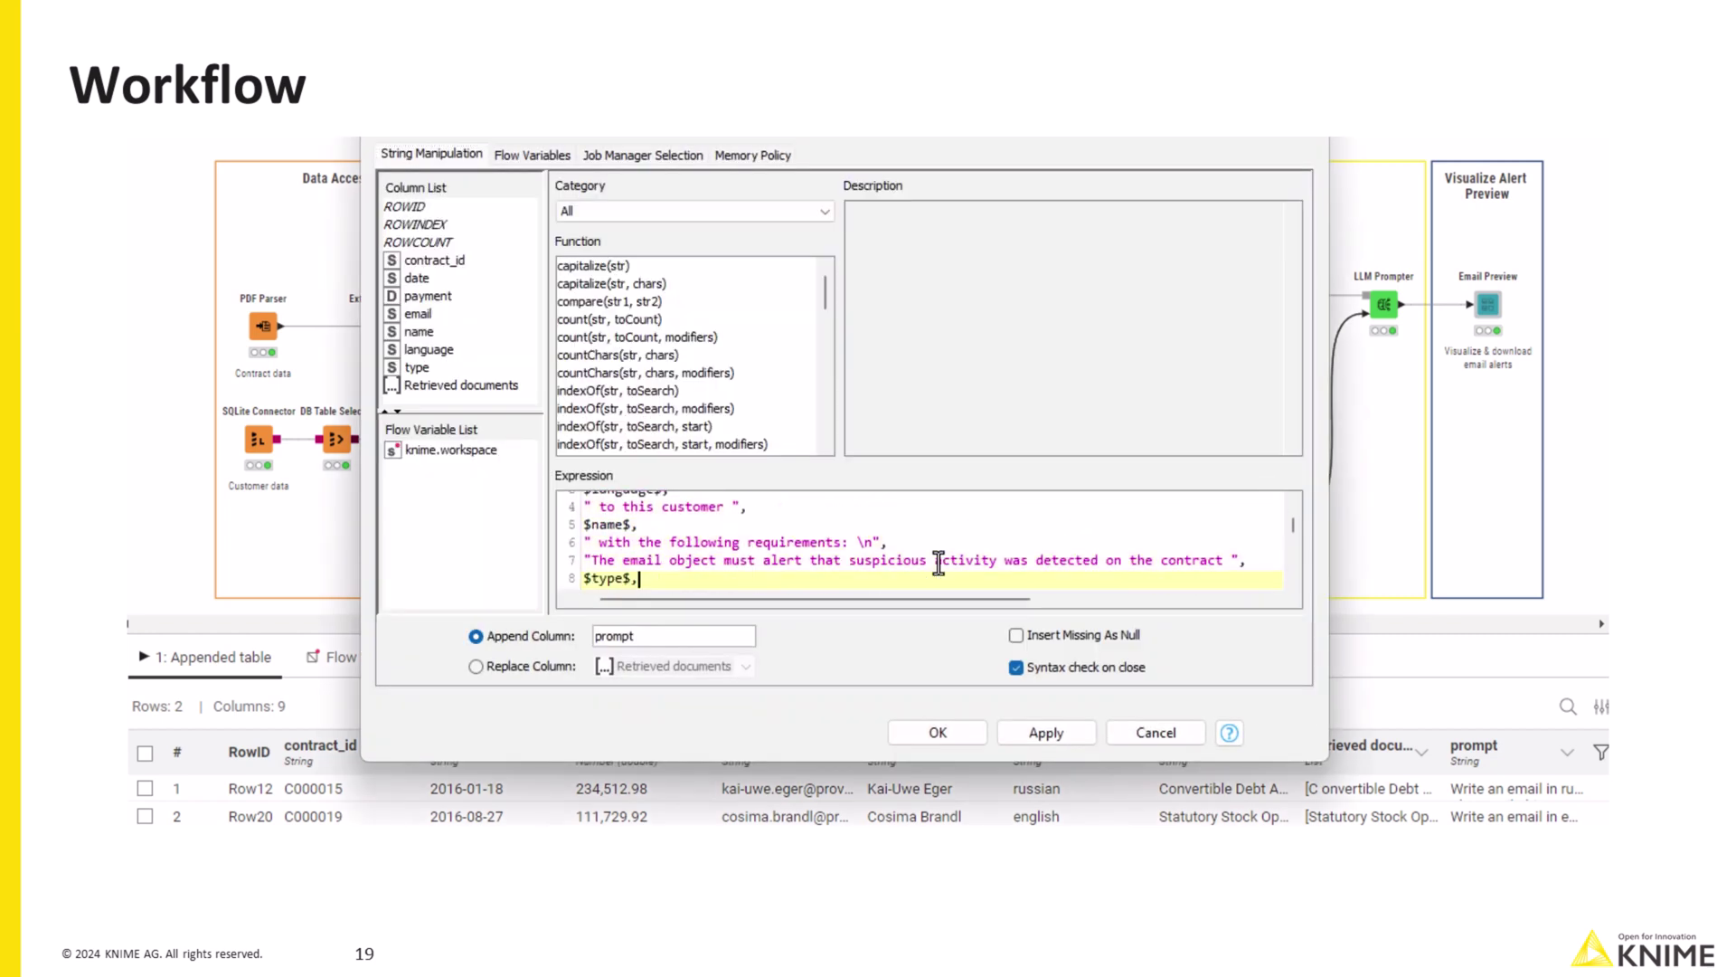
key("Down")
key("Down")
key("Down")
key("Down")
key("Down")
key("Down")
key("Down")
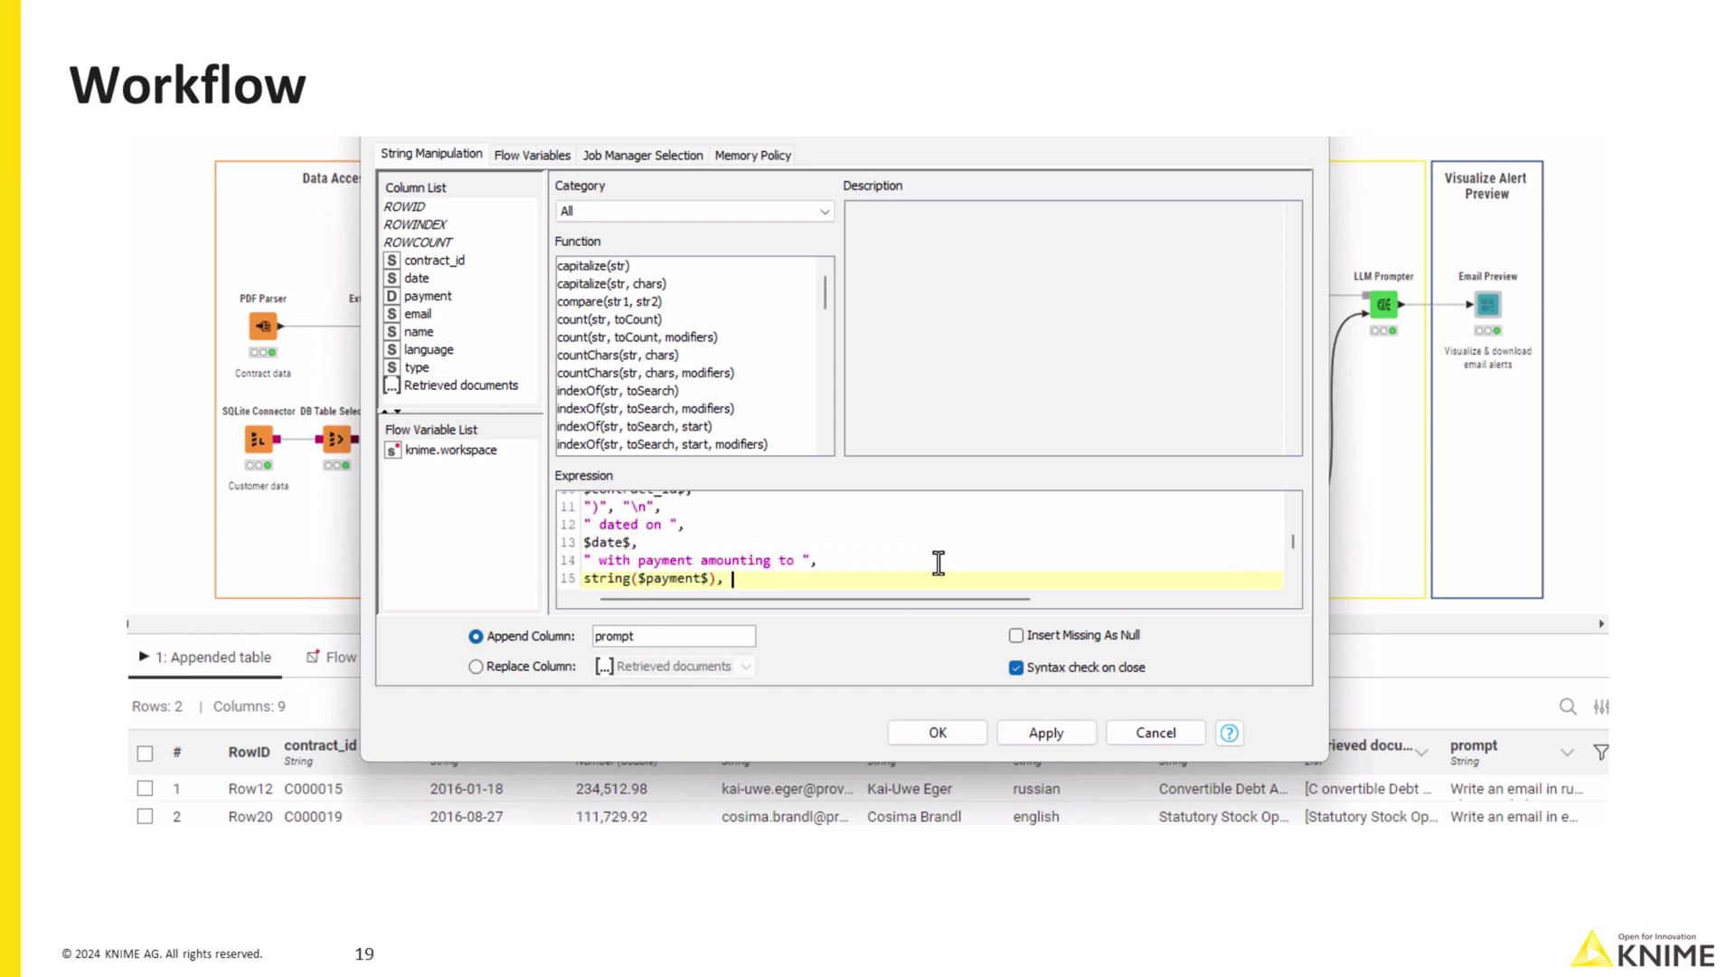
key("Down")
key("Down")
key("Down")
key("Down")
key("Down")
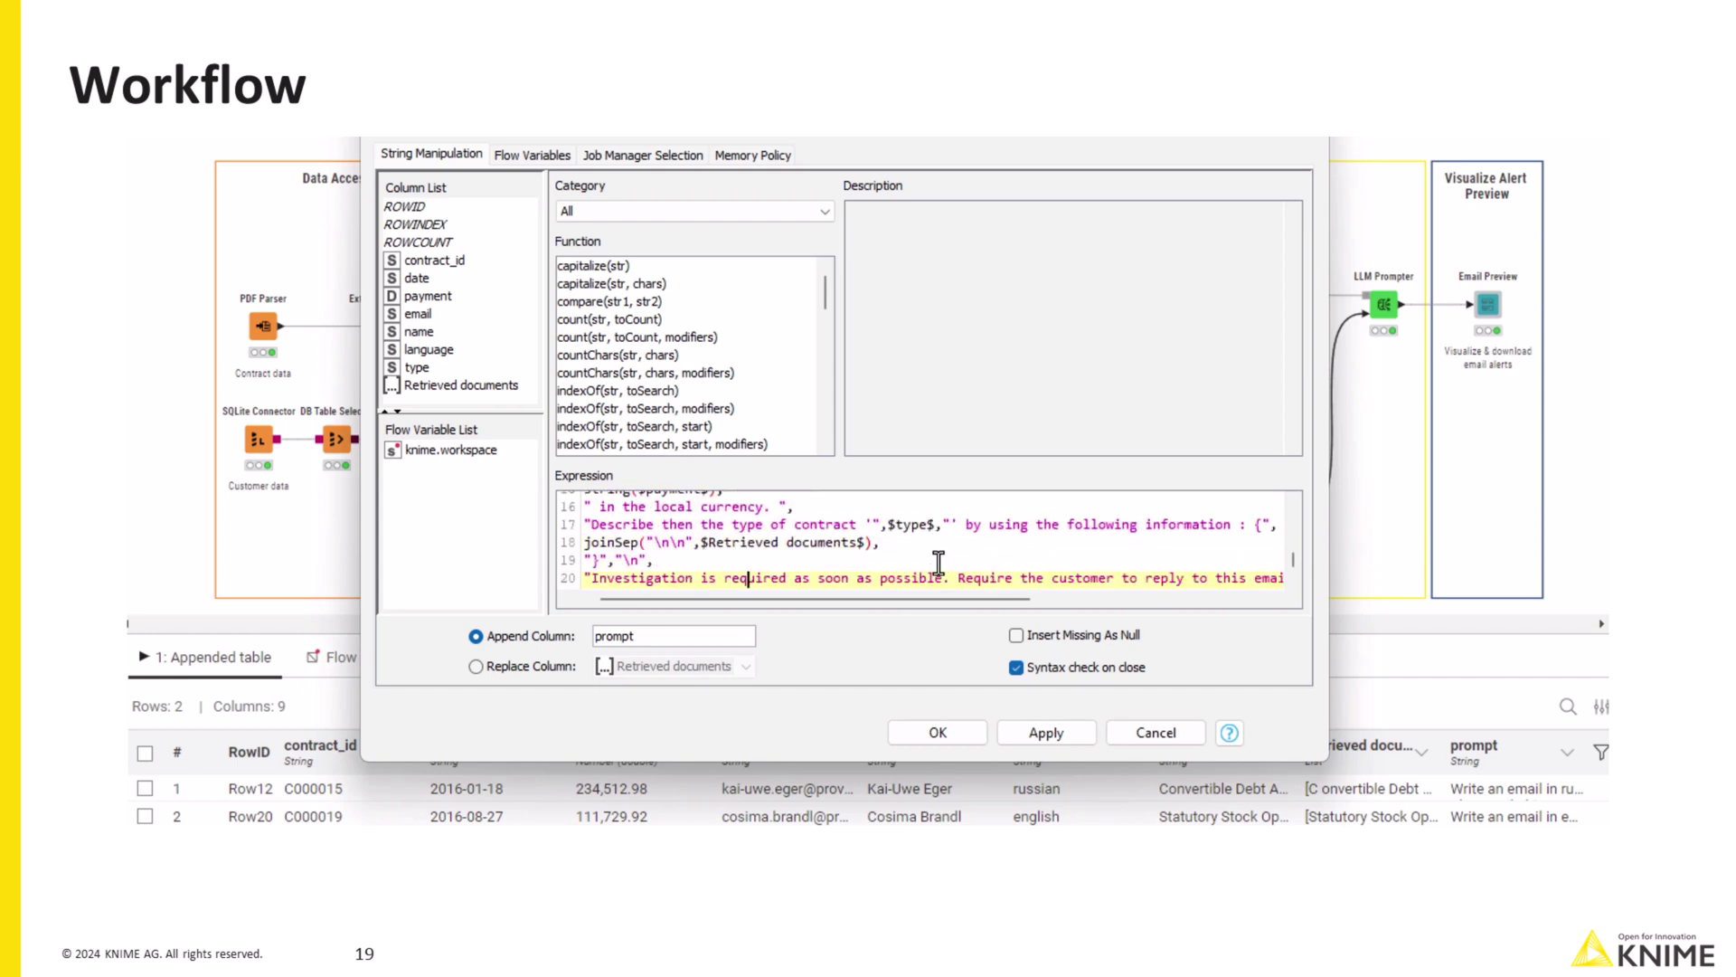
key("Down")
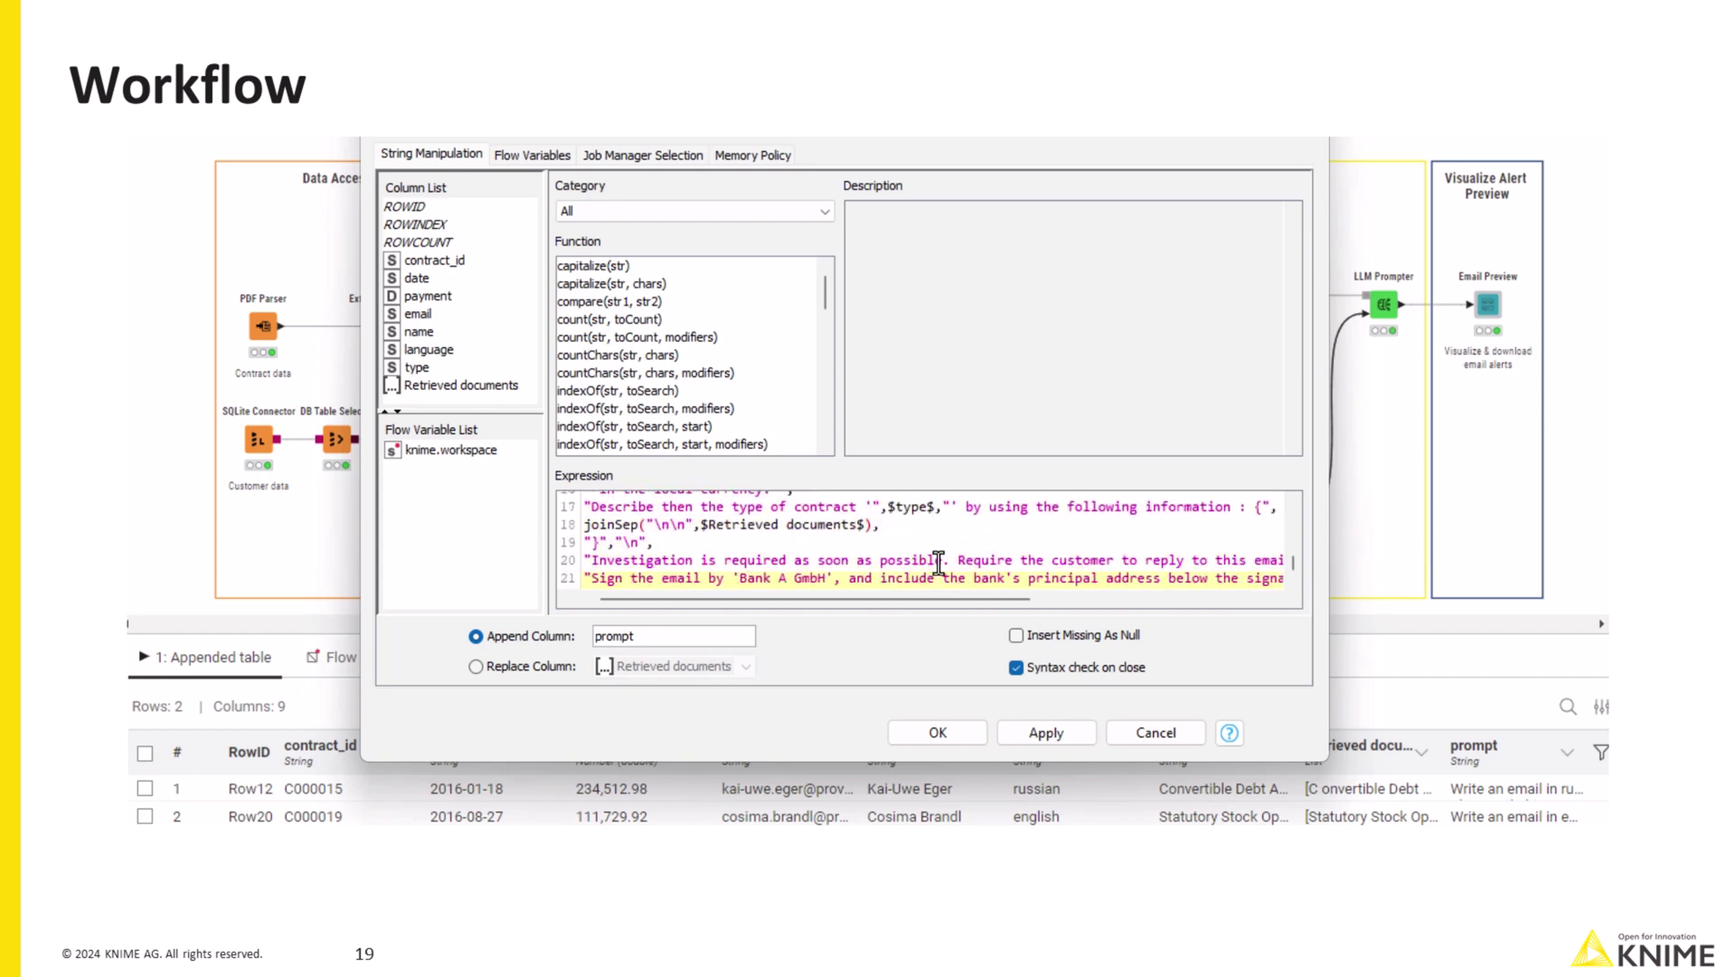